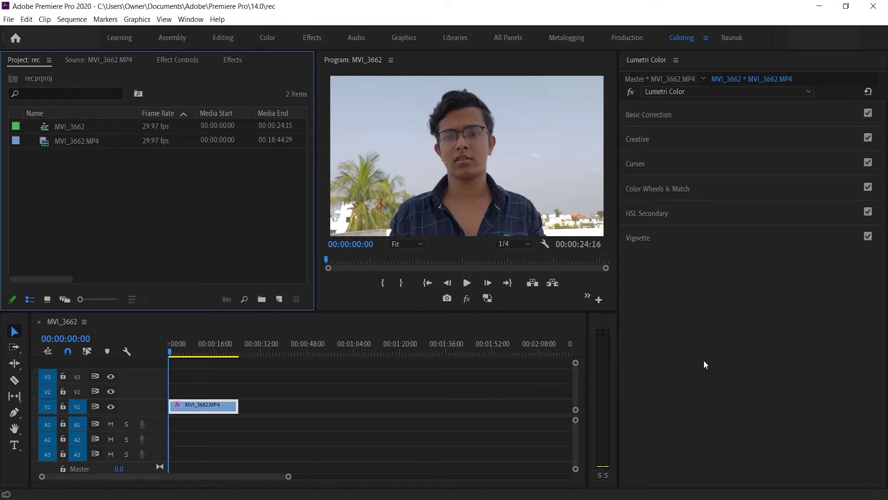
- Create a 1920 × 1080, 29.97 fps adjustment layer and place it on V2 over the MVI_3662.MP4 clip, keeping it selected
left_click(278, 298)
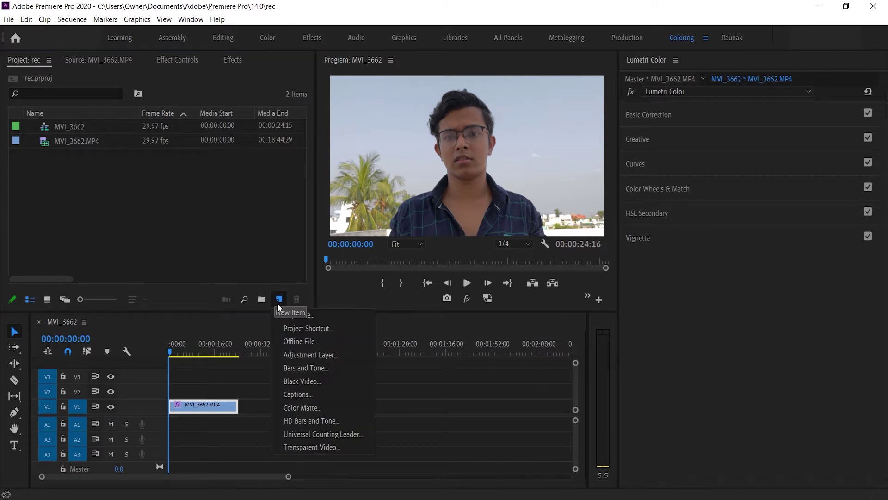
left_click(306, 354)
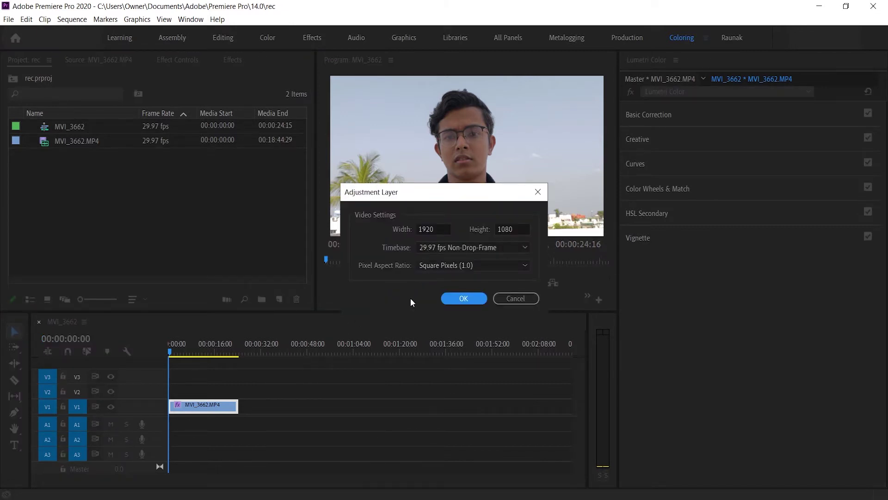
left_click(463, 299)
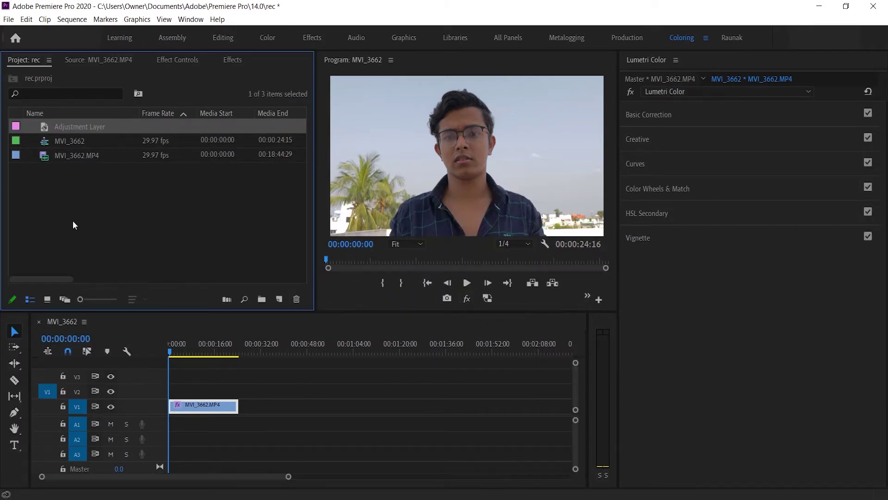
left_click_drag(87, 124, 234, 388)
left_click(218, 390)
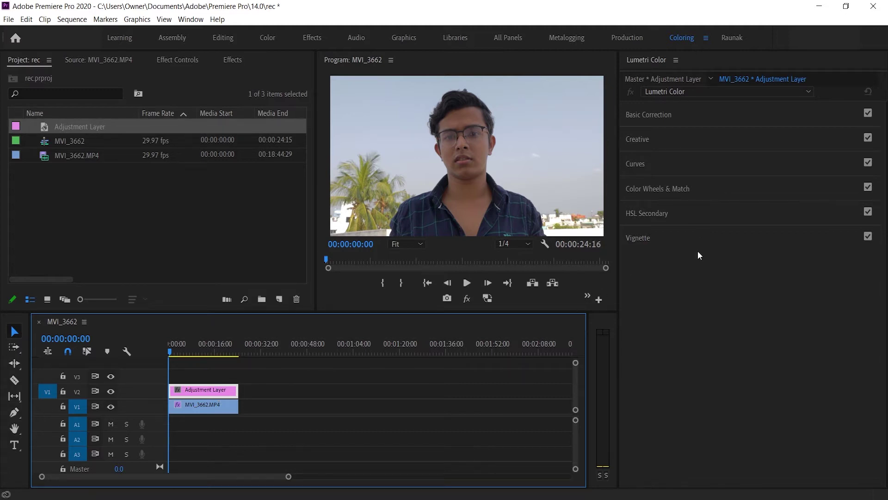
- Set the HSL Secondary key colour by sampling the skin on the man's face
left_click(647, 213)
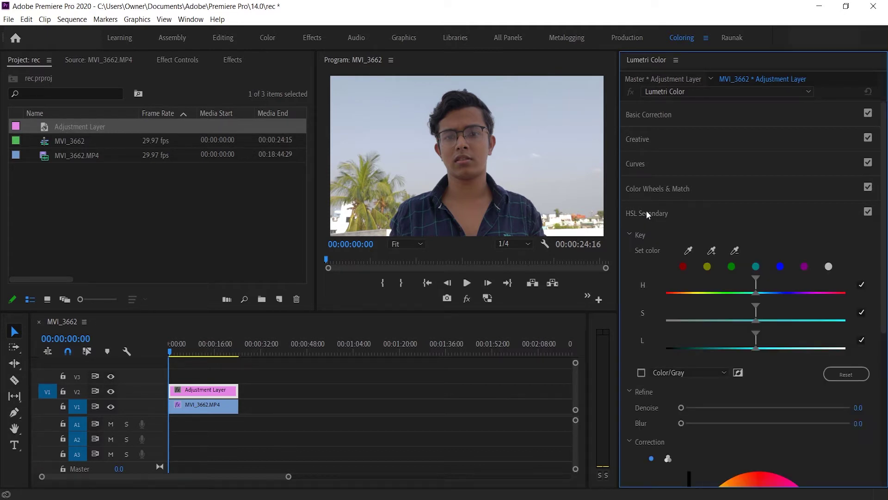
left_click(688, 251)
left_click(447, 154)
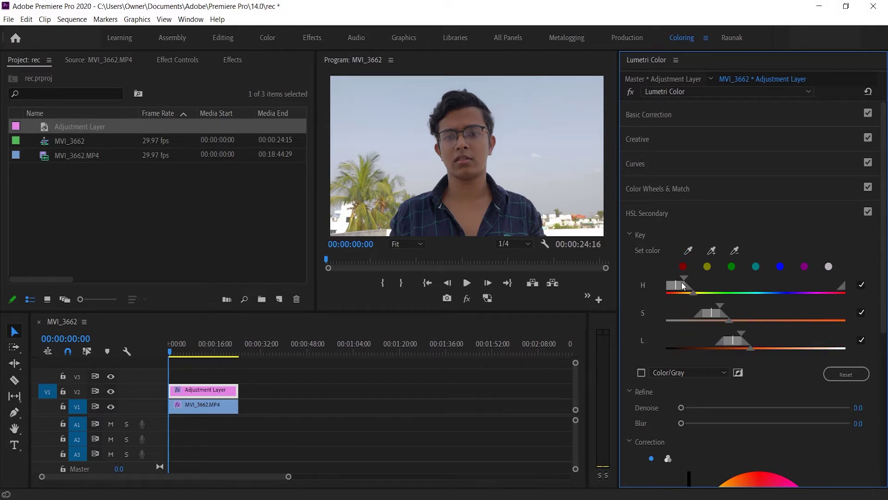
- Widen the key's saturation and lightness ranges to cover the face and neck skin, using the Color/Gray mask preview
left_click(641, 373)
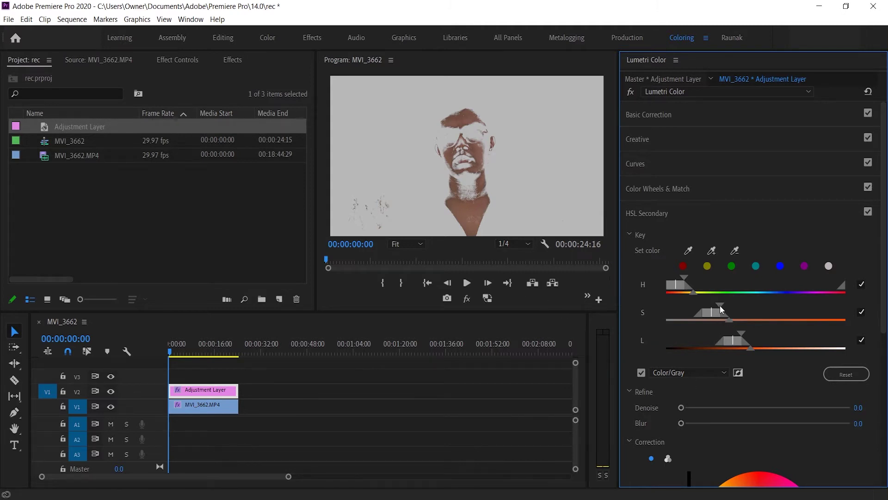
left_click_drag(724, 305, 746, 309)
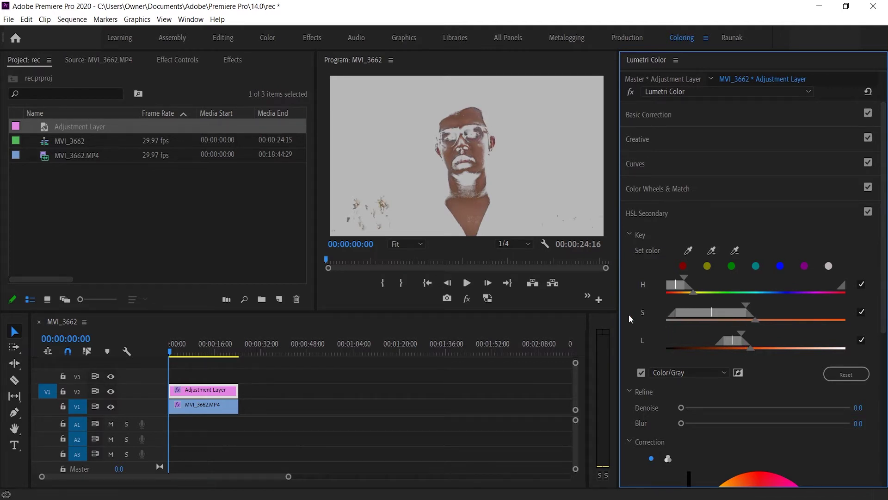
mouse_move(744, 332)
left_mouse_down()
mouse_move(768, 329)
mouse_move(754, 355)
mouse_move(800, 333)
mouse_move(751, 332)
mouse_move(761, 332)
left_mouse_up()
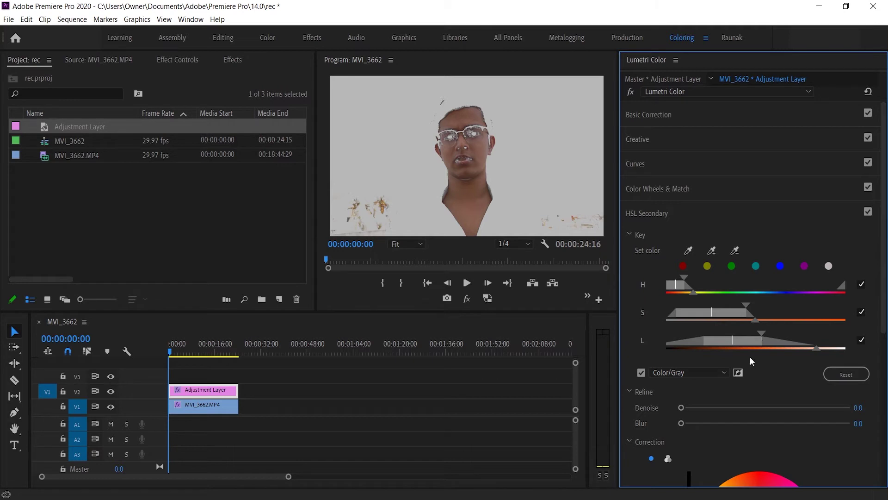
left_click(640, 373)
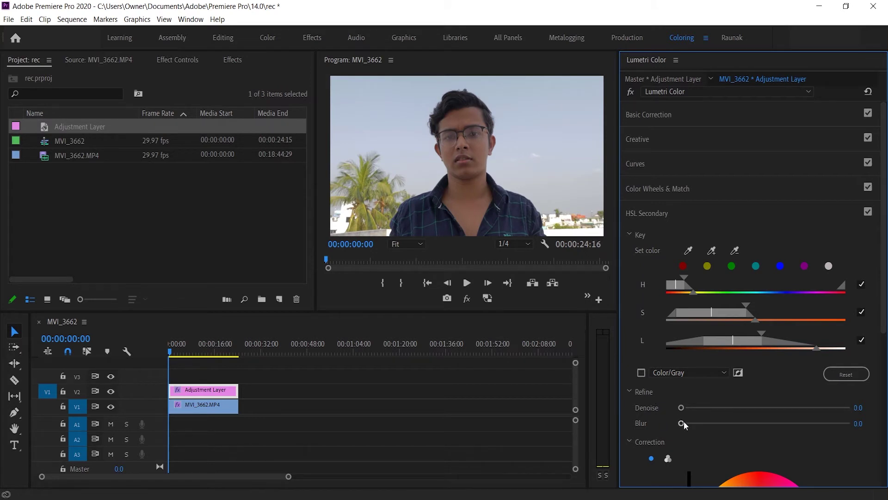
- Soften the edges of the skin key by setting its Blur to 3.0
left_click_drag(682, 423, 692, 423)
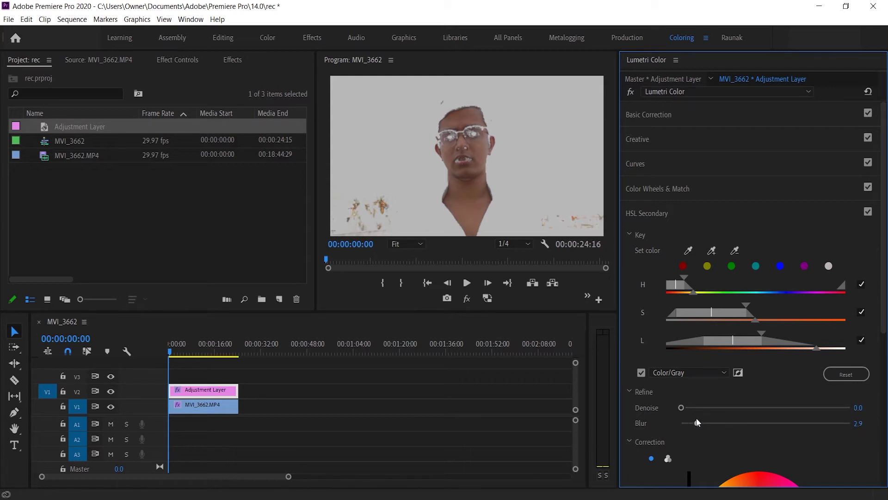
left_click_drag(697, 423, 698, 422)
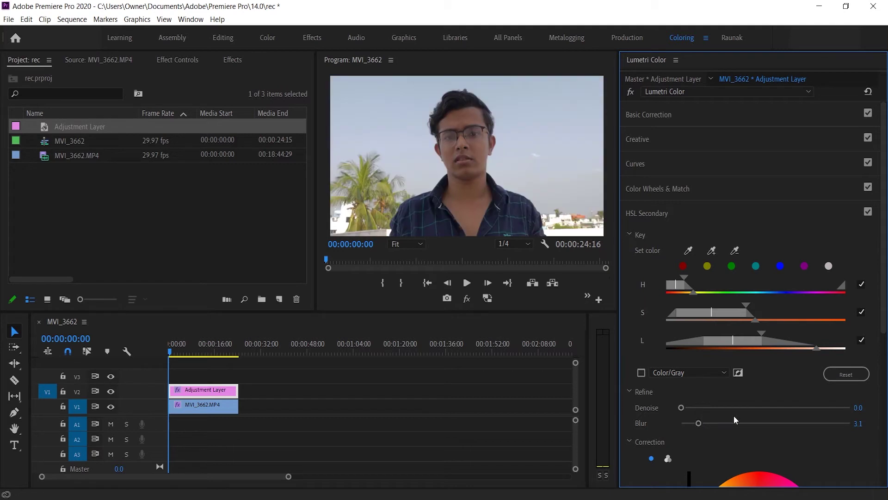
left_click(866, 423)
type("3")
key("Return")
- Brighten the keyed skin slightly with the luminance slider beside the HSL Secondary correction wheel
left_click_drag(884, 254, 878, 377)
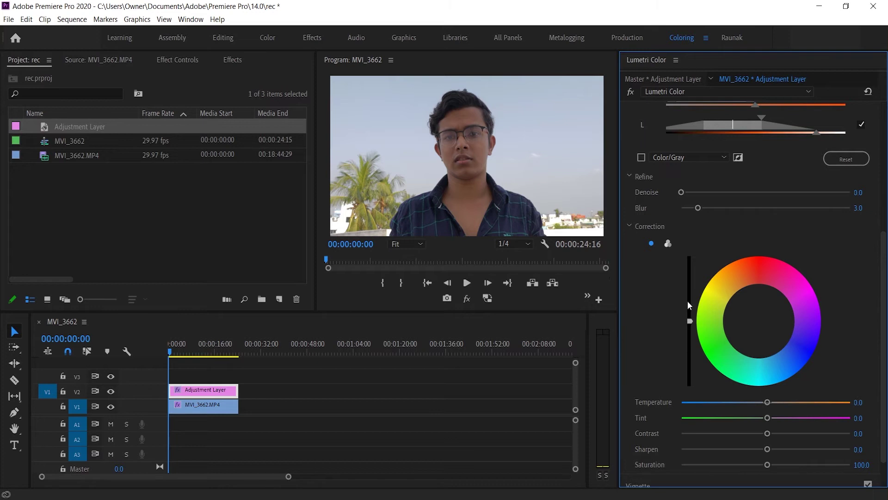
mouse_move(690, 322)
left_mouse_down()
mouse_move(690, 309)
mouse_move(690, 340)
mouse_move(690, 312)
left_mouse_up()
left_click_drag(689, 312, 689, 293)
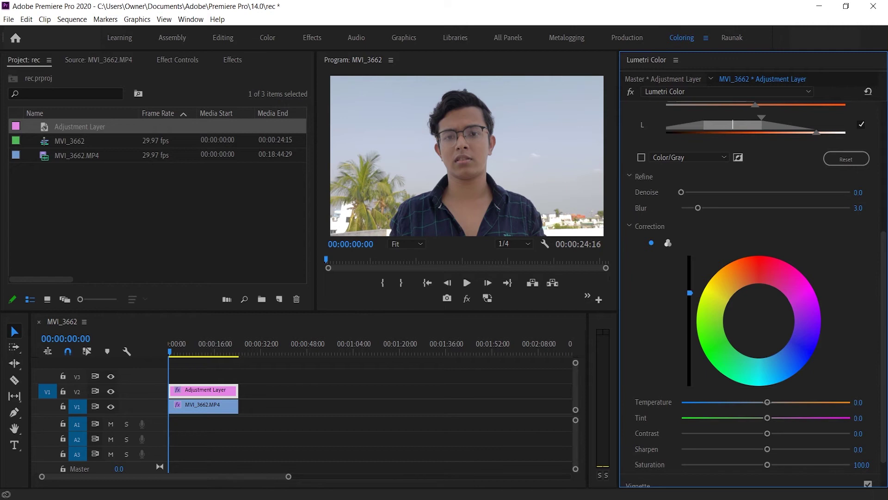
left_click_drag(690, 292, 689, 313)
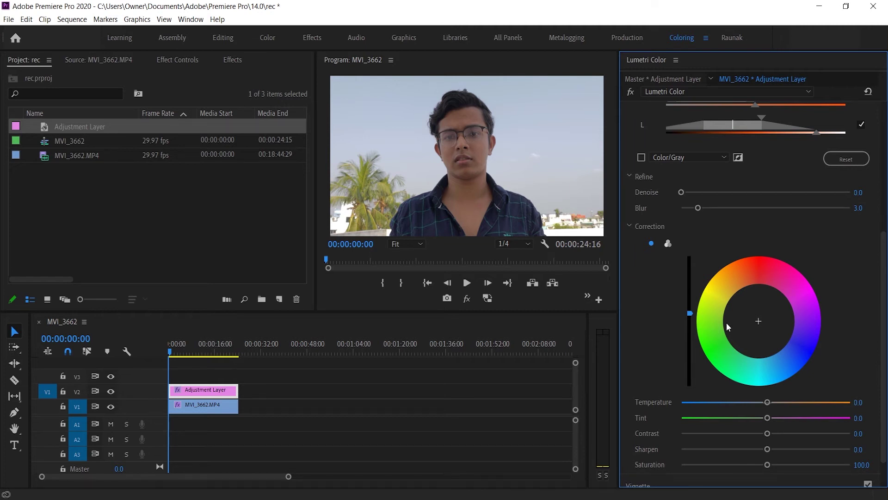
- Compare the picture with and without the HSL Secondary correction, leaving it disabled and its section collapsed
scroll(670, 259, "up", 6)
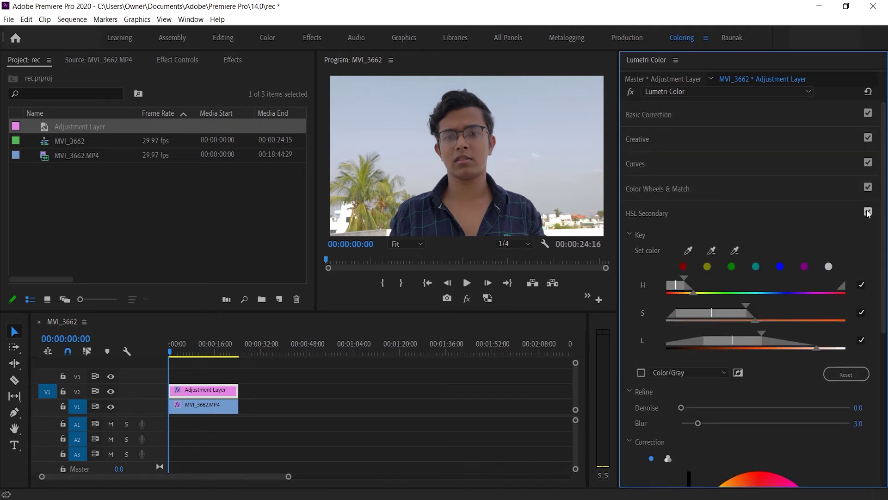
left_click(868, 212)
left_click(867, 212)
left_click(867, 212)
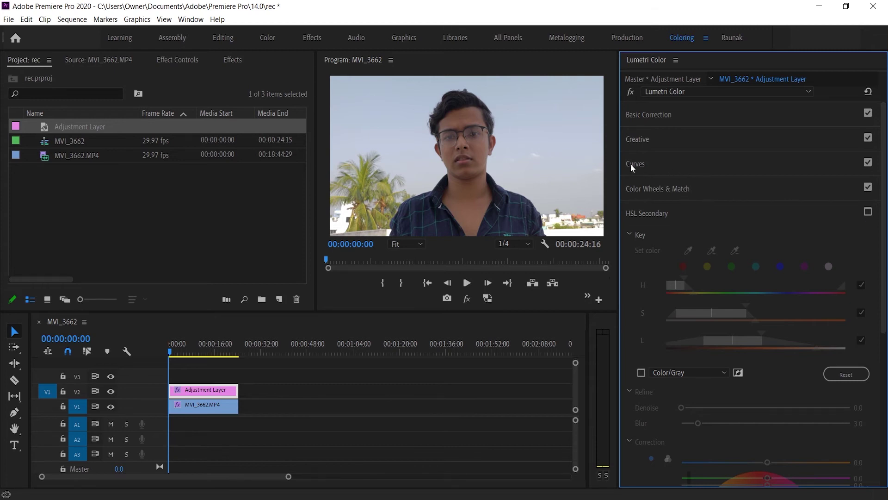
left_click(648, 213)
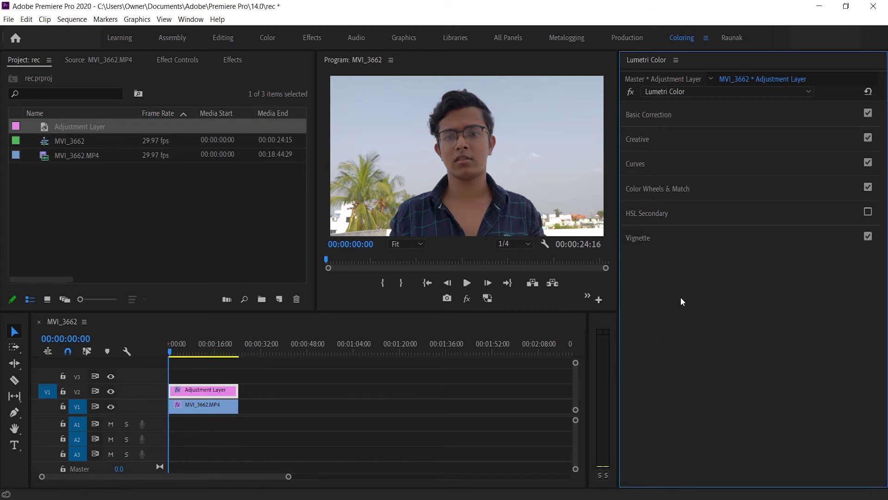
- Sample the skin on the face for the Hue vs Luma curve to add control points around the skin hue
left_click(635, 164)
scroll(881, 209, "down", 3)
scroll(886, 346, "down", 10)
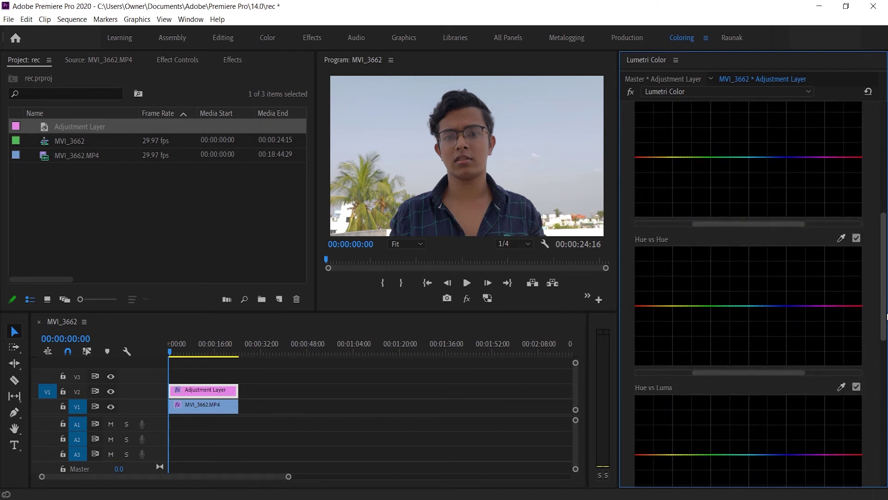
scroll(886, 346, "down", 1)
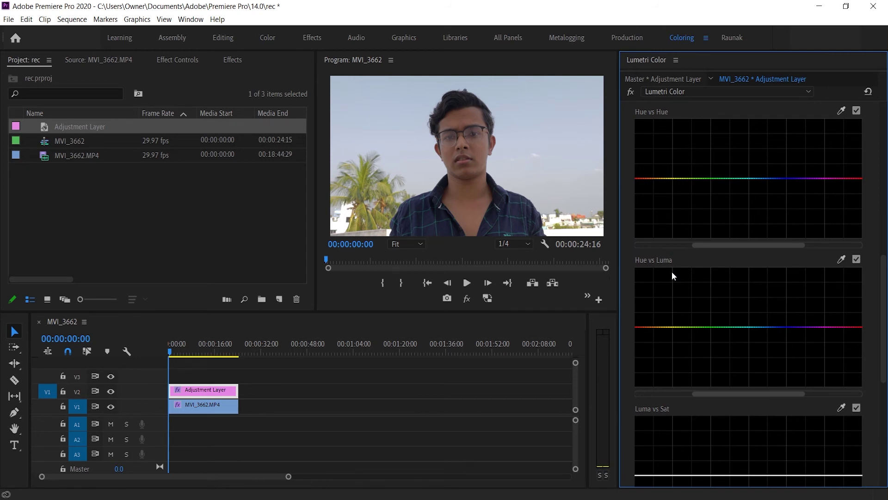
left_click(842, 260)
left_click(478, 147)
- Raise the skin-tone point on the Hue vs Luma curve slightly above the baseline to brighten the face
mouse_move(640, 327)
left_mouse_down()
mouse_move(640, 309)
mouse_move(642, 316)
left_mouse_up()
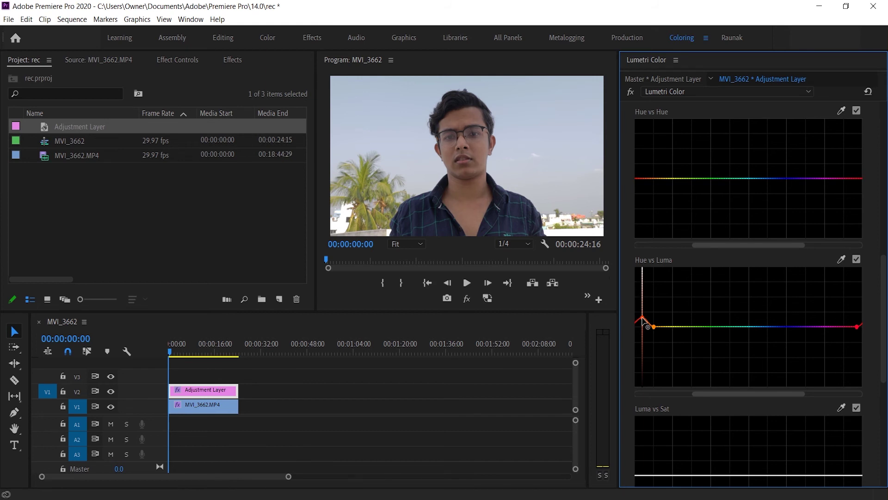
left_click_drag(642, 319, 641, 319)
left_click_drag(641, 320, 641, 321)
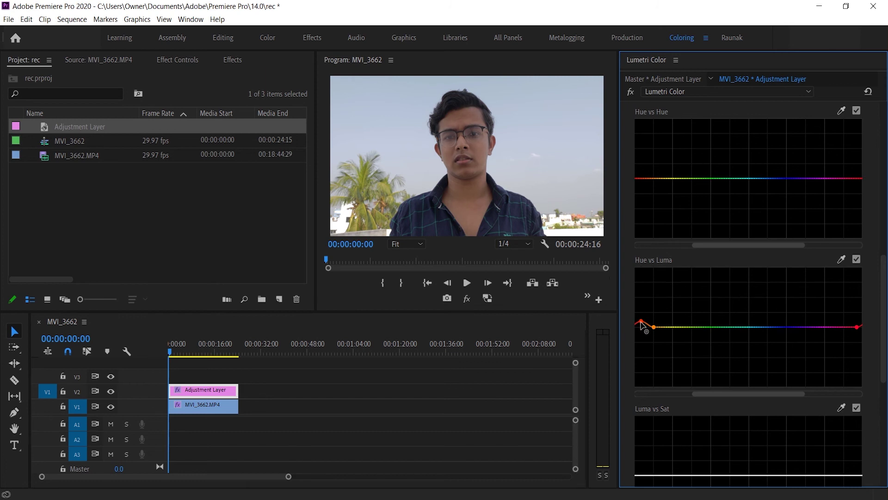
- Compare the picture with and without the Hue vs Luma adjustment, leaving the curve enabled
left_click(856, 261)
left_click(856, 261)
left_click(855, 261)
left_click(855, 261)
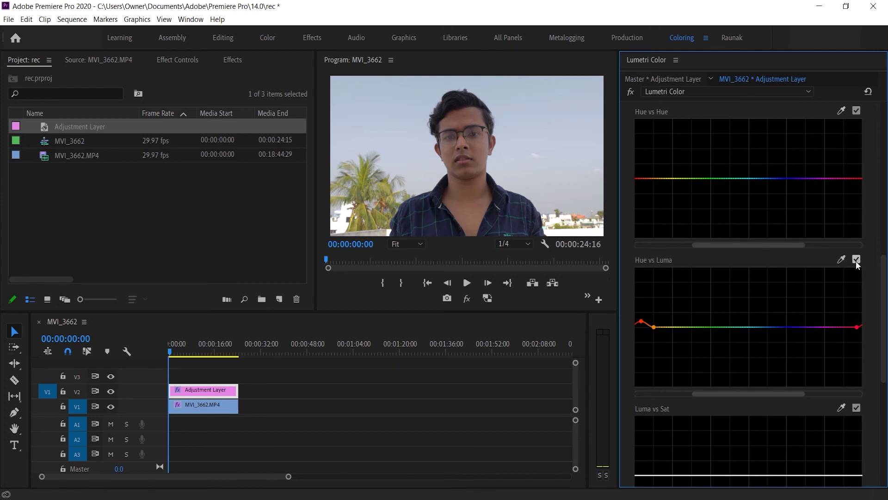